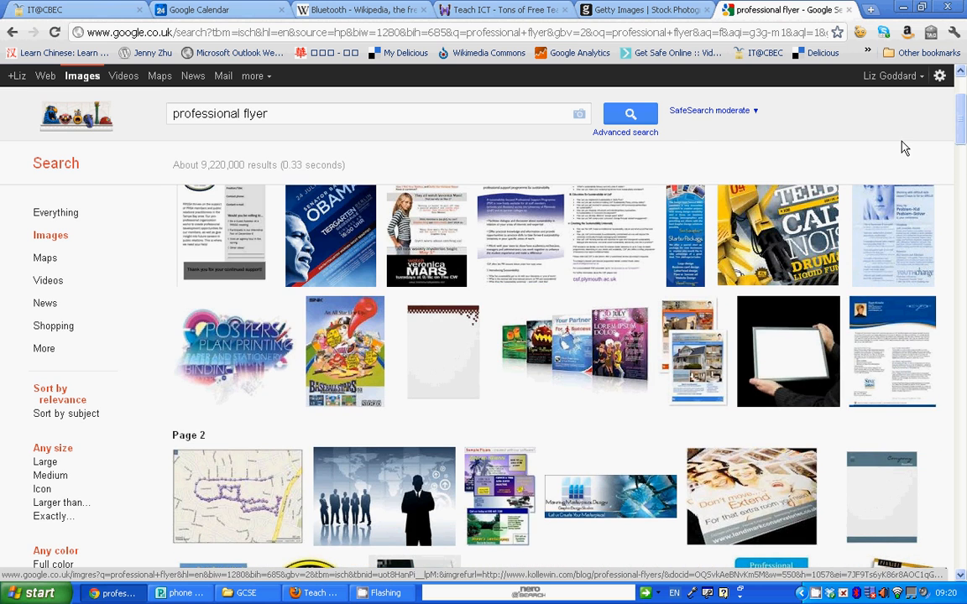
Step: Switch to Microsoft Publisher and create a new publication from the Blank A4 (Portrait) template
scroll(536, 370, down, 1)
click(186, 592)
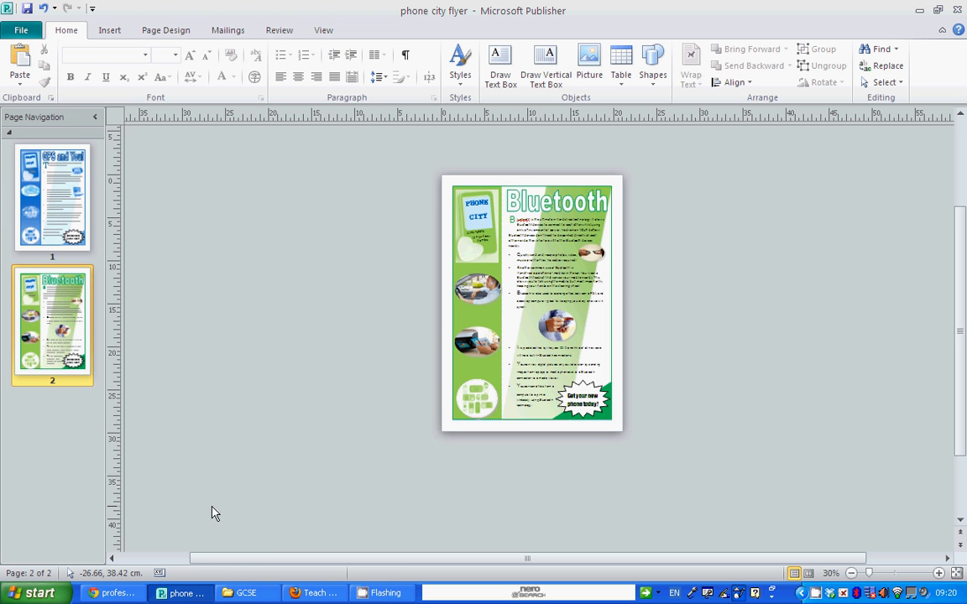
click(23, 32)
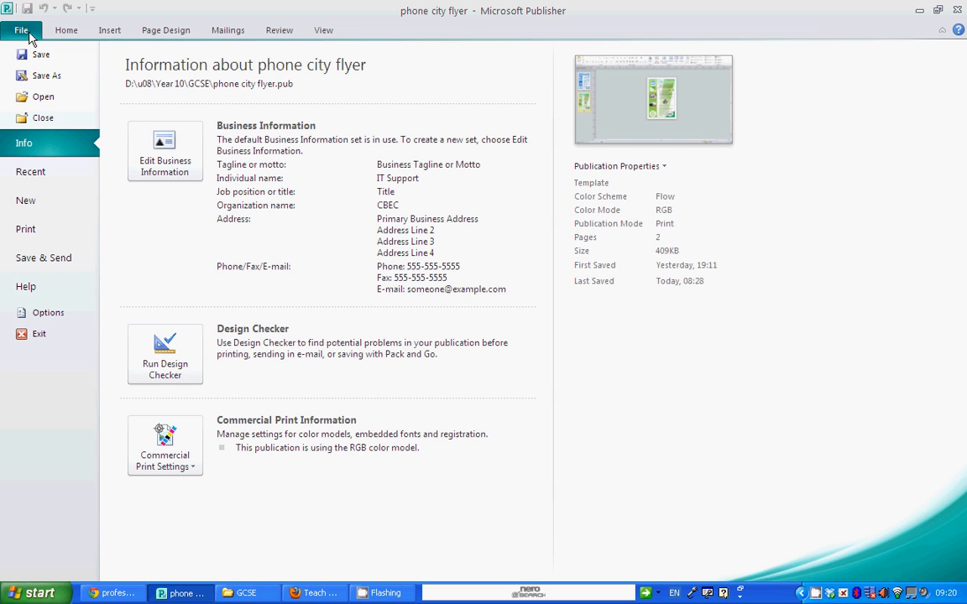
click(34, 203)
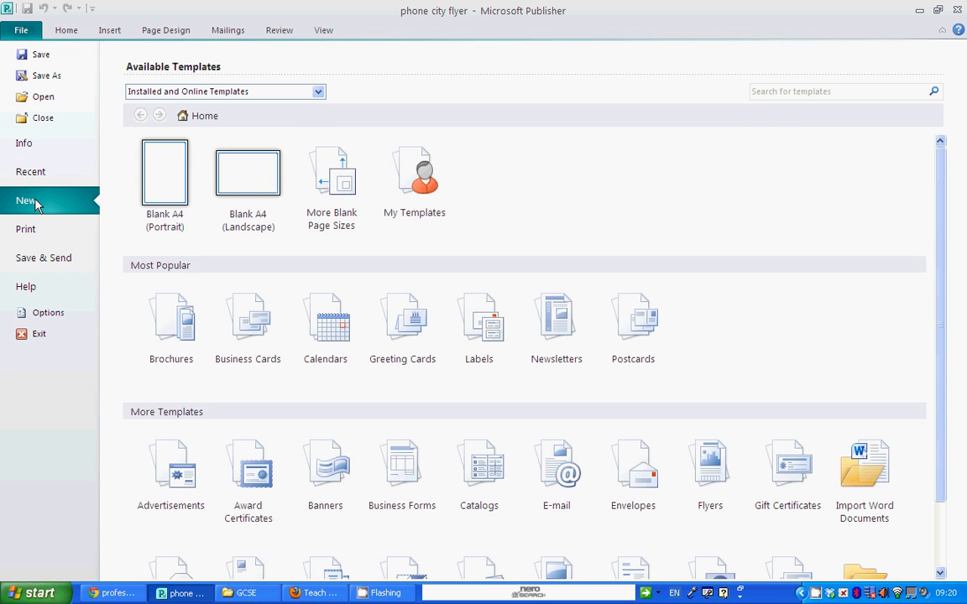
double_click(158, 172)
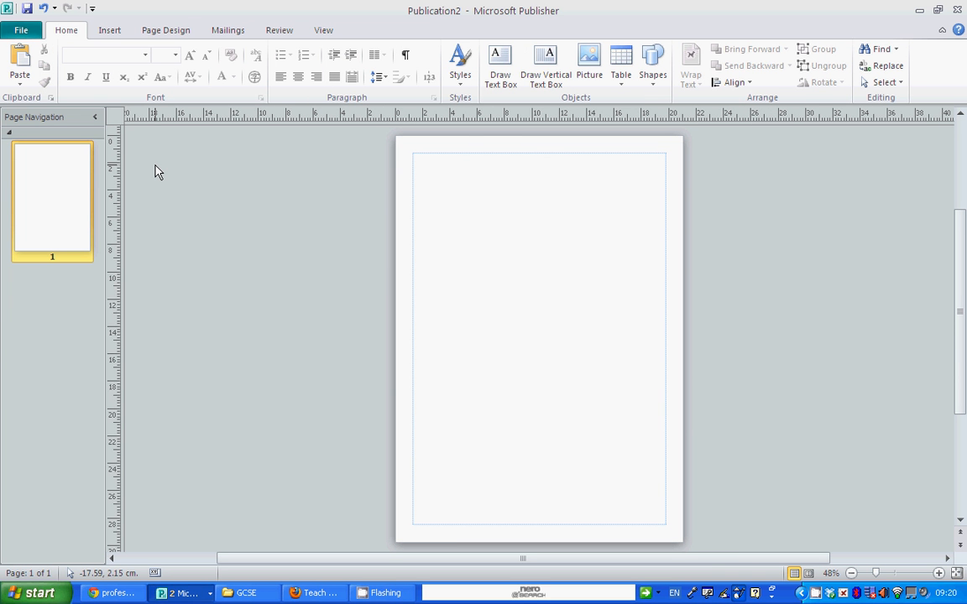
Step: Apply the built-in Flow color scheme to the blank publication
click(159, 32)
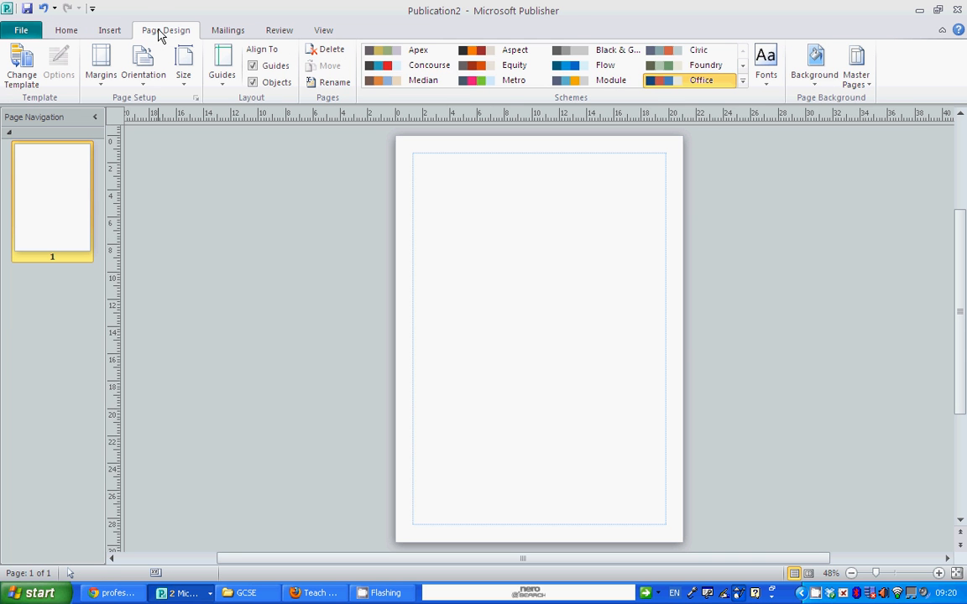
click(742, 81)
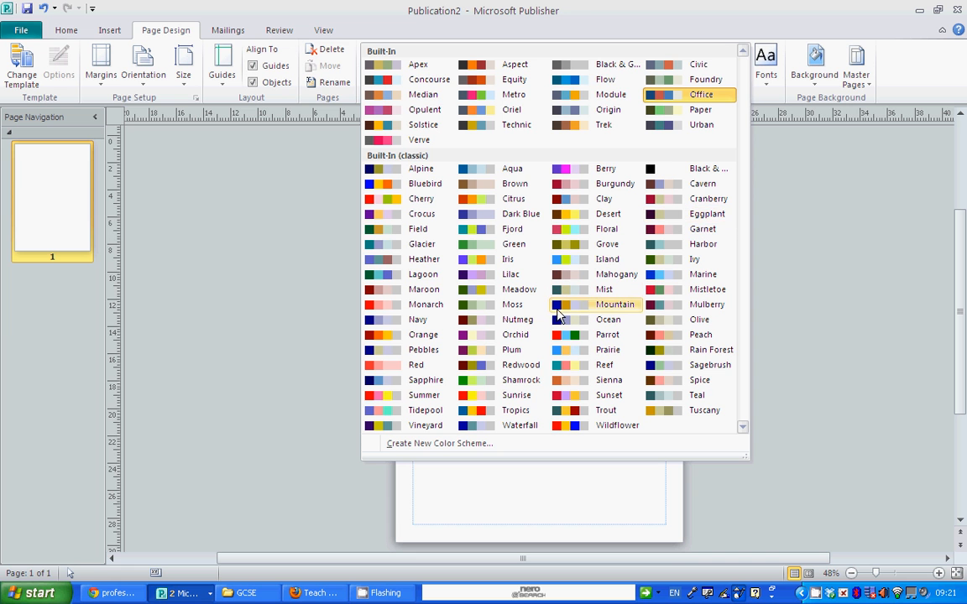
click(567, 85)
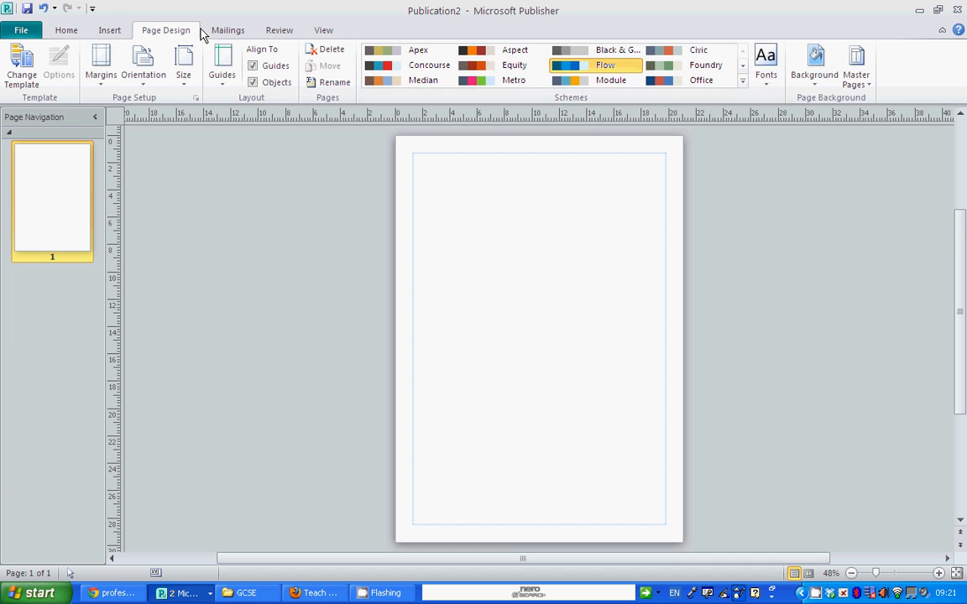
Step: Look through the shapes, page parts, calendars, borders and accents, and advertisements available for insertion
click(112, 32)
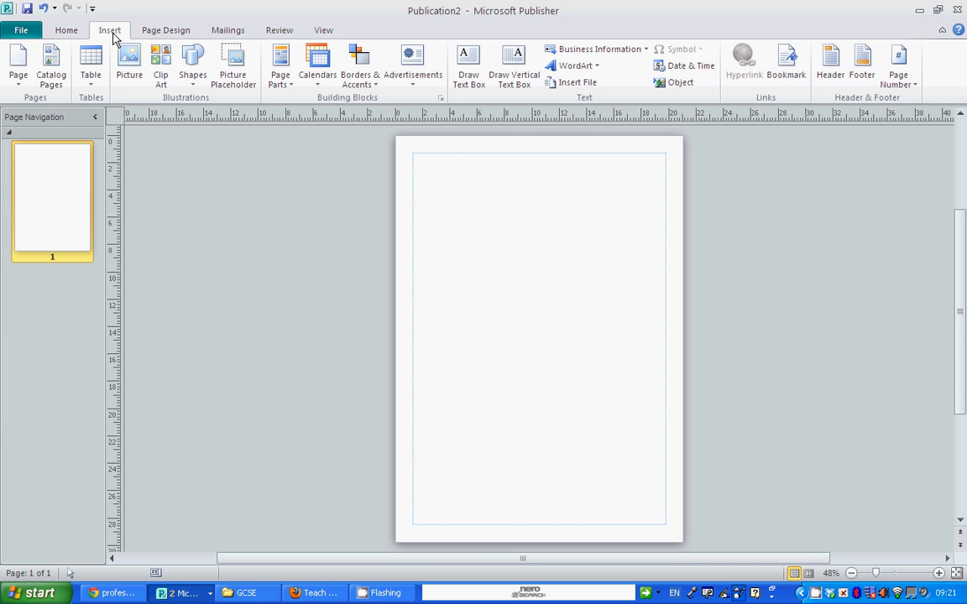
click(195, 82)
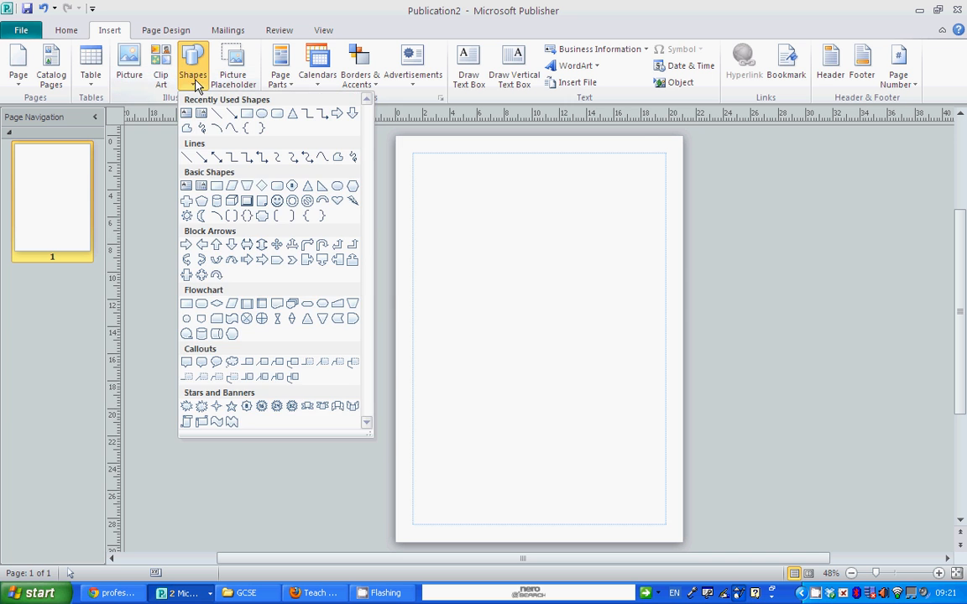
click(194, 82)
click(282, 89)
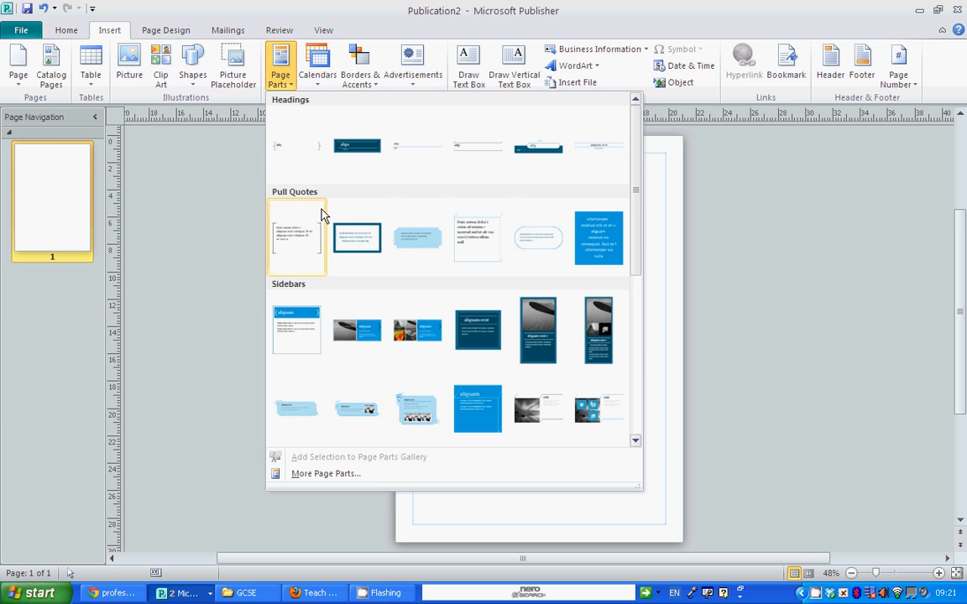
mouse_move(636, 238)
mouse_down()
mouse_move(615, 409)
mouse_move(635, 237)
mouse_up()
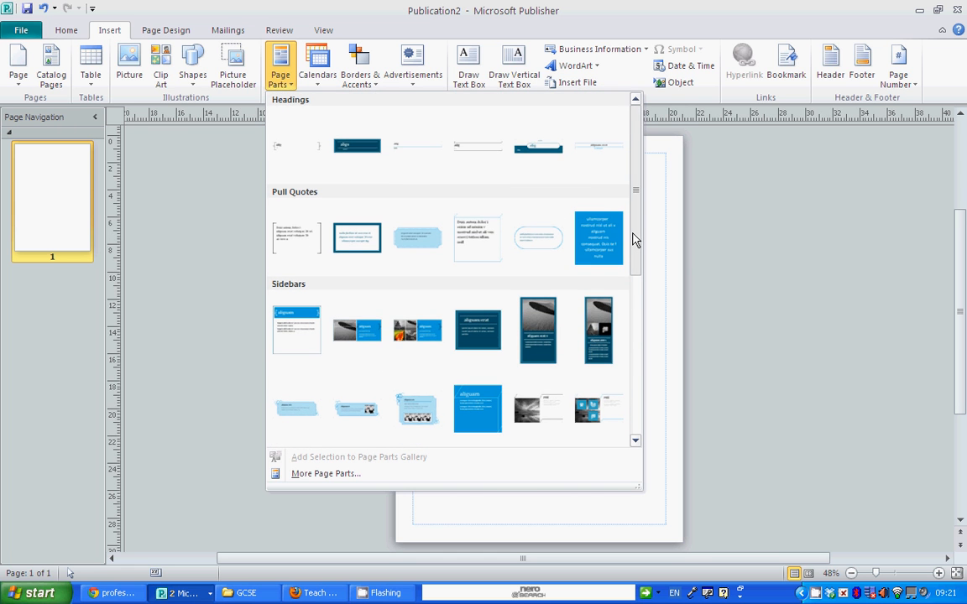
click(323, 83)
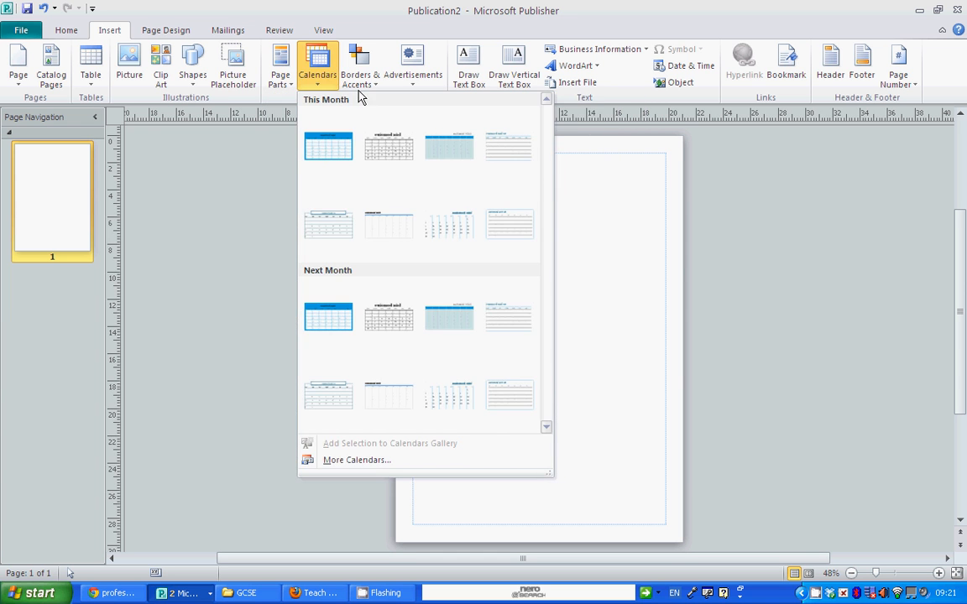
click(369, 91)
drag(592, 162, 592, 132)
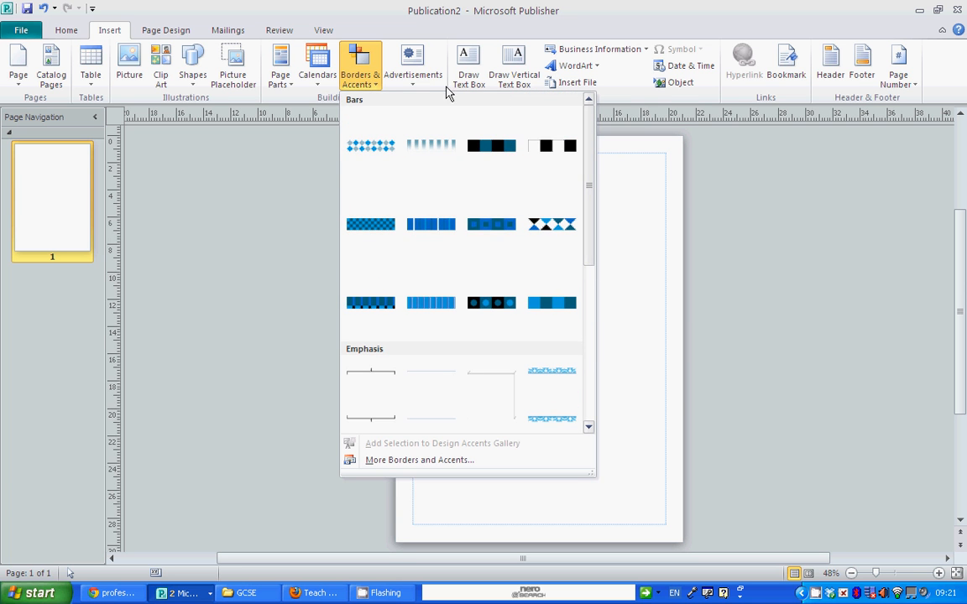
click(410, 87)
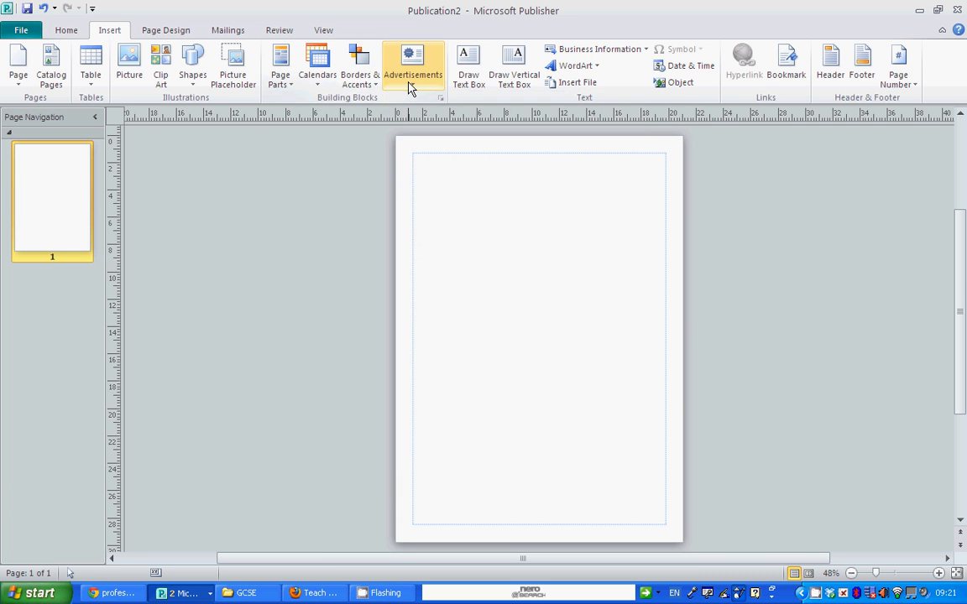
click(411, 88)
mouse_move(630, 177)
mouse_down()
mouse_move(632, 239)
mouse_move(635, 174)
mouse_up()
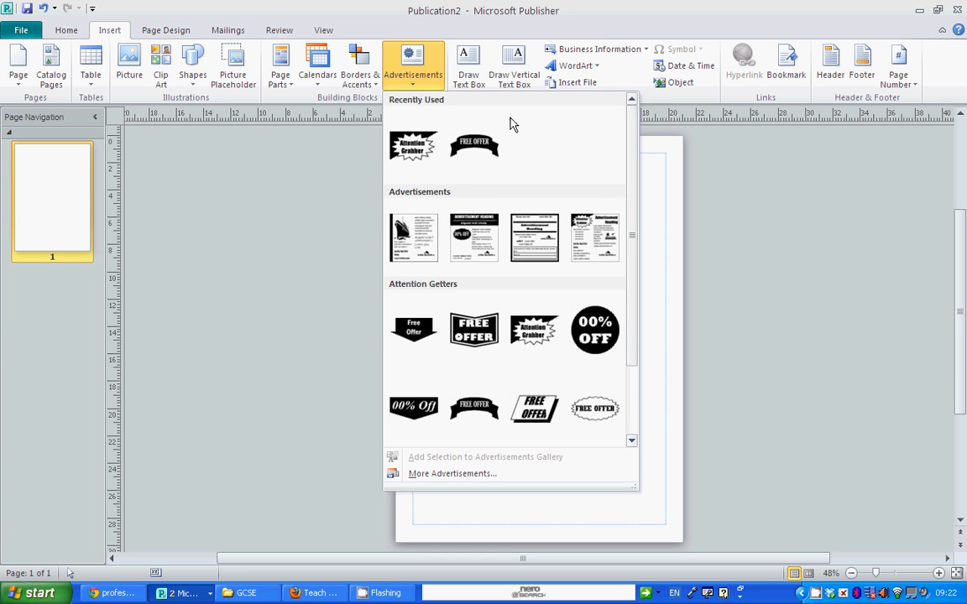
click(417, 89)
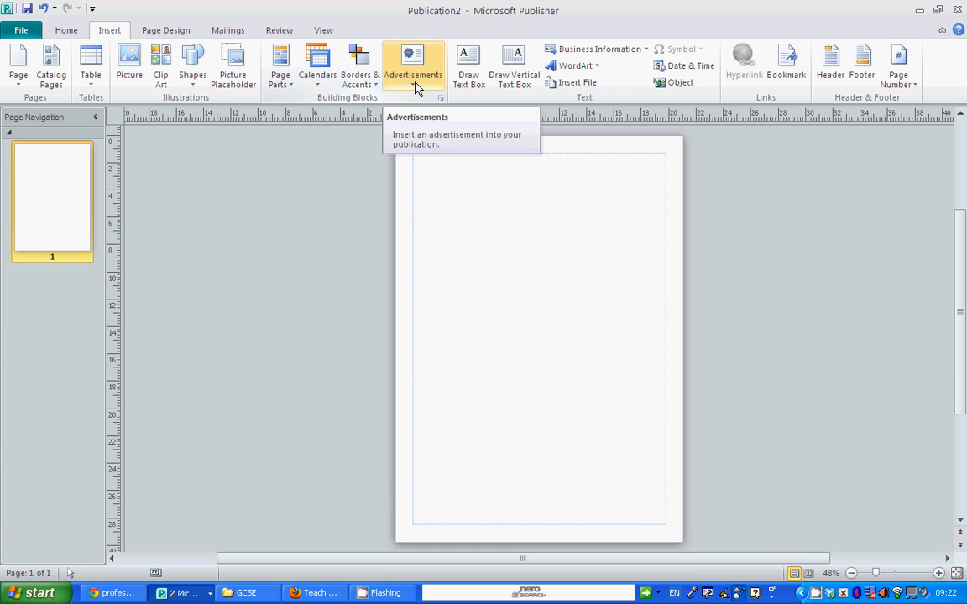
Step: Draw a tall parallelogram about 9.66 cm wide and 27.11 cm high on the right half of the page, between the top and bottom margins
click(195, 87)
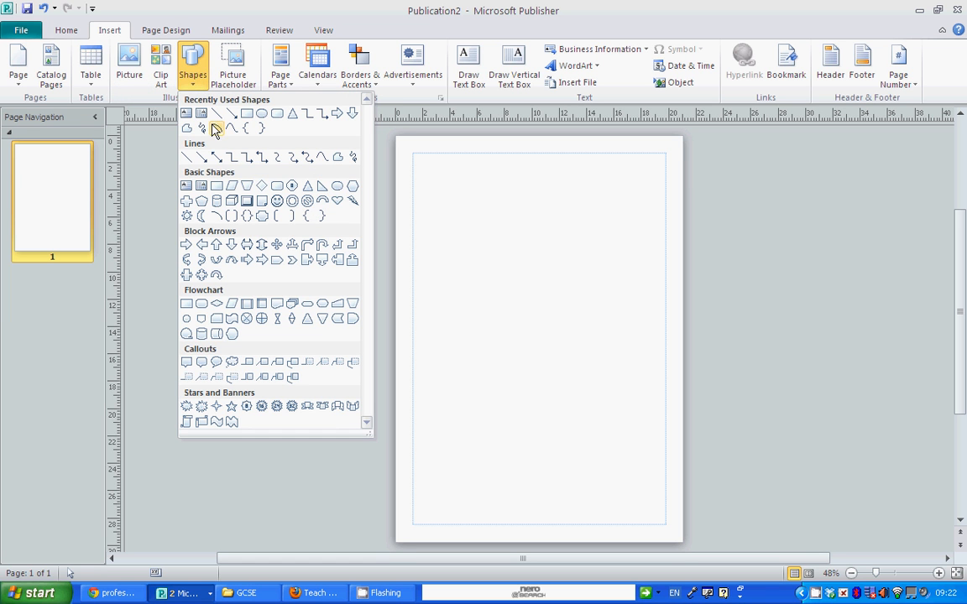
click(232, 186)
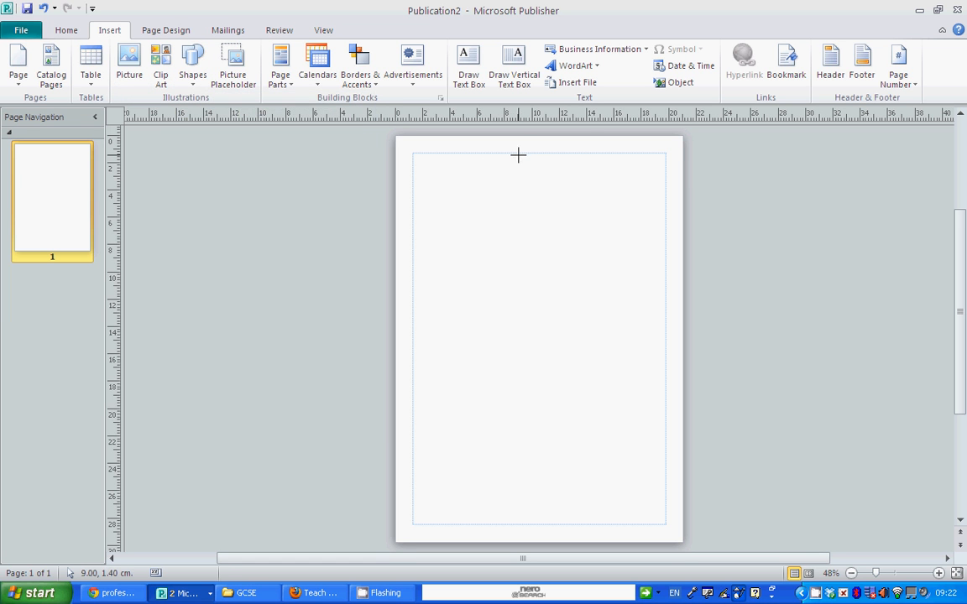
mouse_move(530, 154)
mouse_down()
mouse_move(602, 405)
mouse_move(651, 525)
mouse_move(662, 524)
mouse_up()
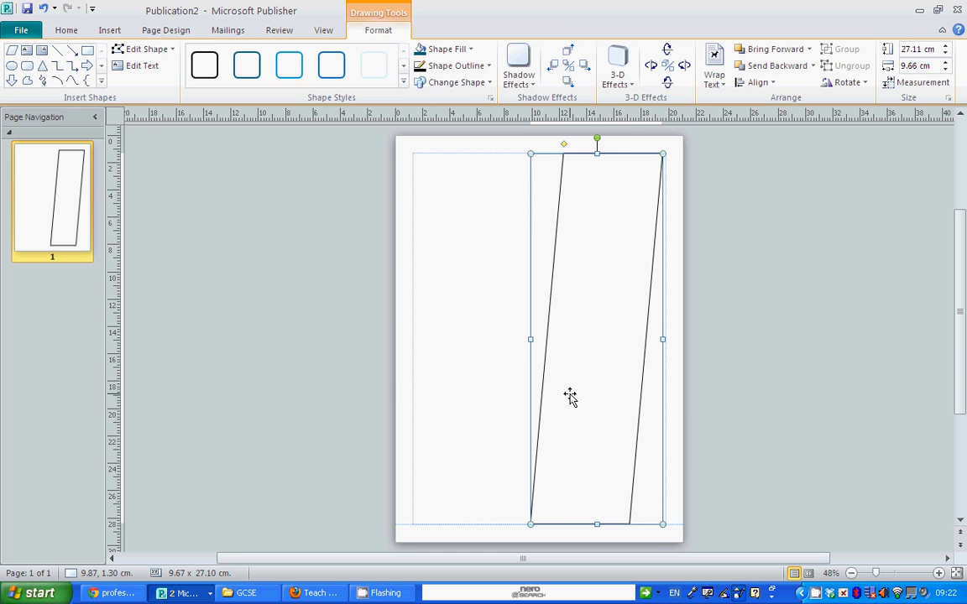
Step: Apply the solid pale blue shape style to the parallelogram and deselect it
click(403, 84)
scroll(395, 168, down, 1)
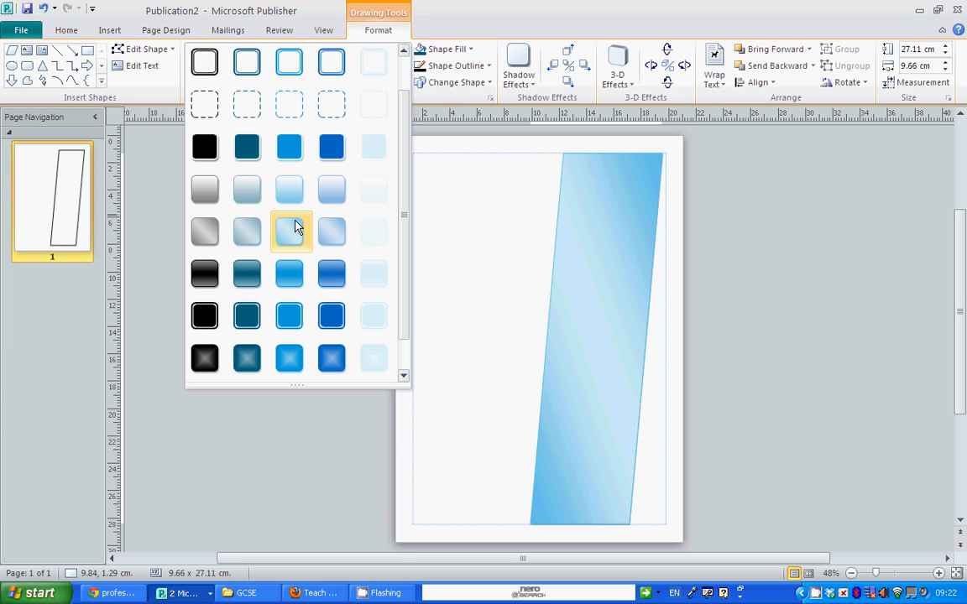
click(369, 164)
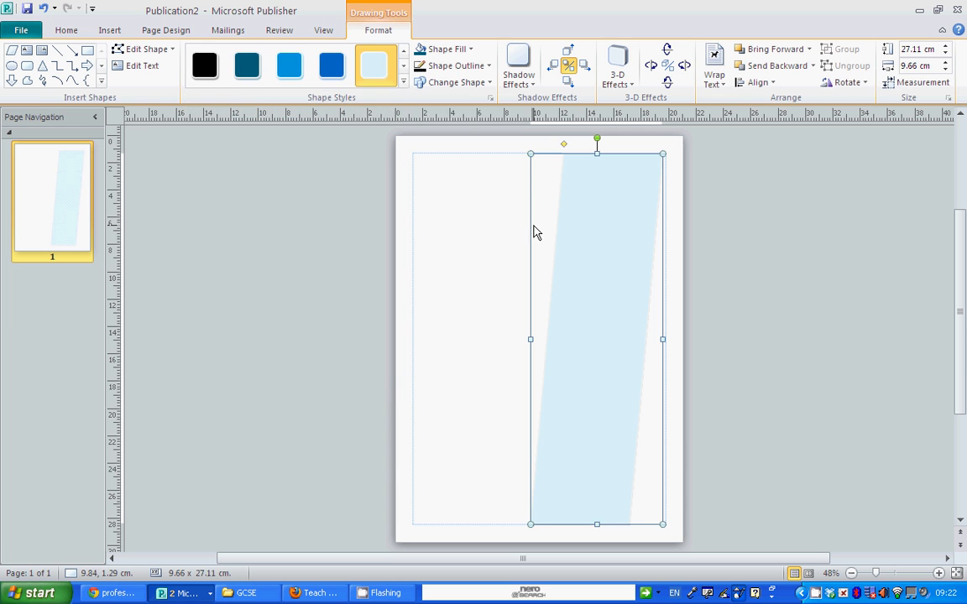
click(444, 201)
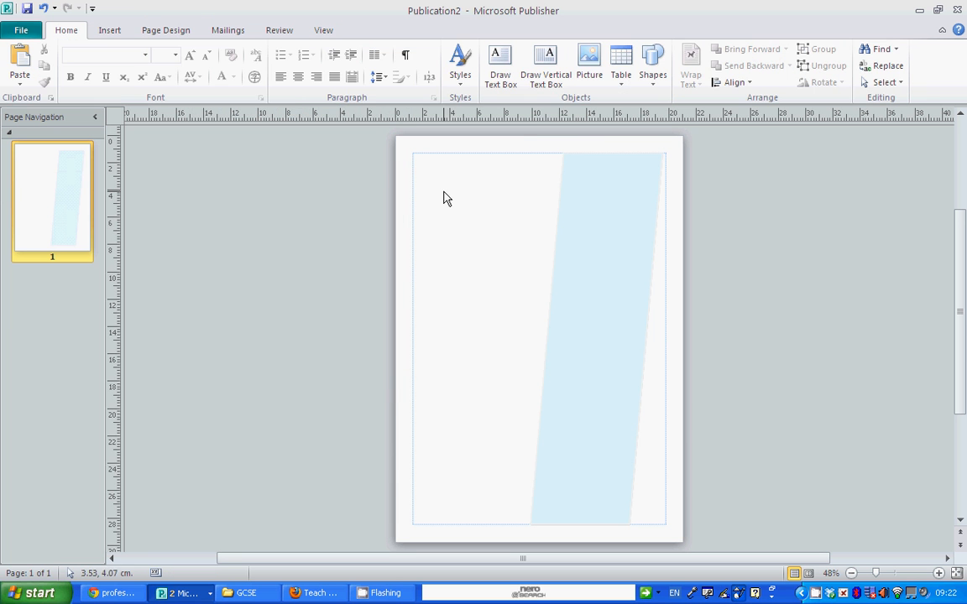
Step: Draw a full-height rectangle about 6.79 cm wide and 27.22 cm high along the page's left margin
click(107, 30)
click(193, 69)
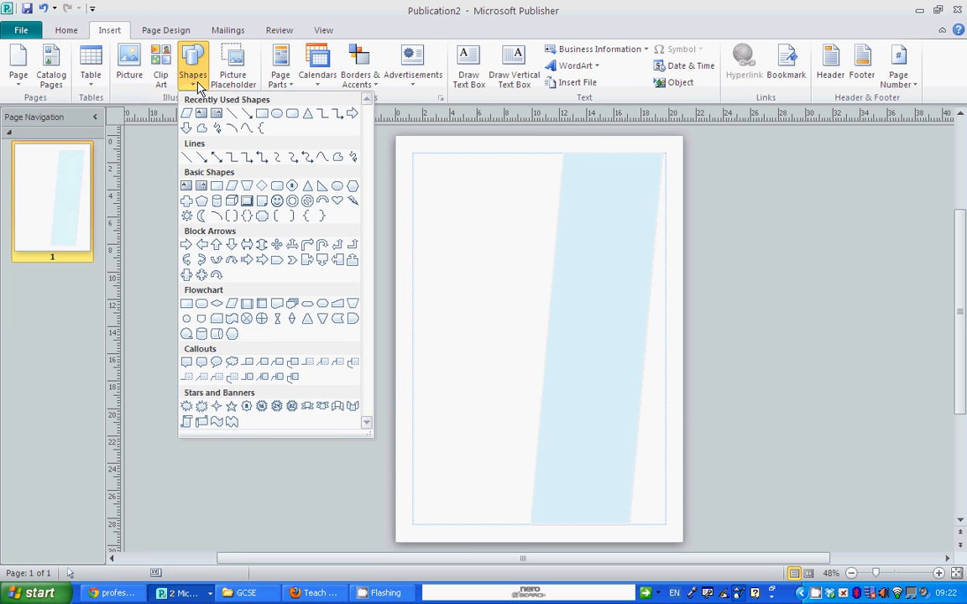
click(239, 104)
mouse_move(410, 152)
mouse_down()
mouse_move(438, 284)
mouse_move(500, 449)
mouse_move(503, 523)
mouse_up()
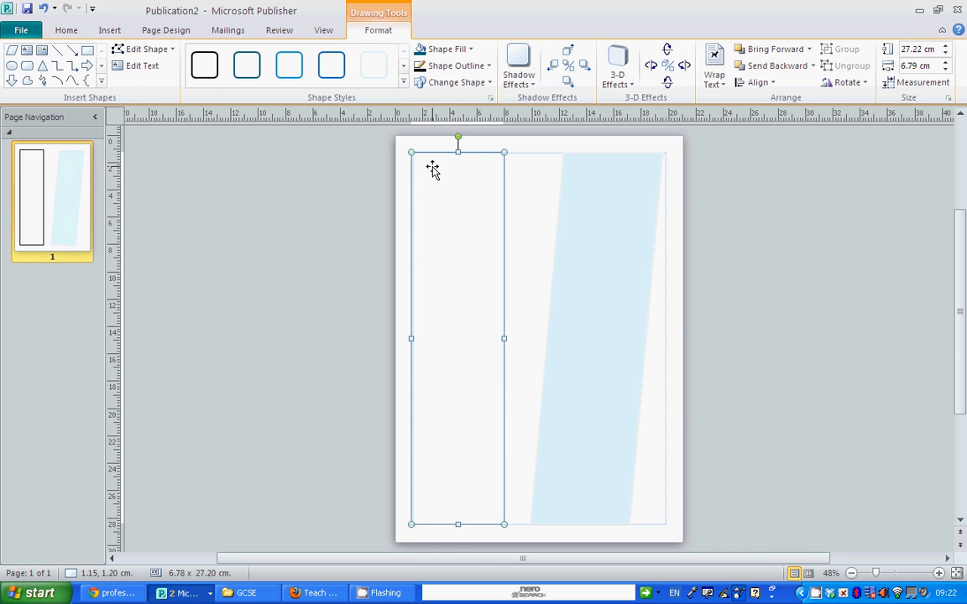
Step: Apply the bright blue horizontal-band gradient style to the left-hand rectangle and deselect it
click(403, 82)
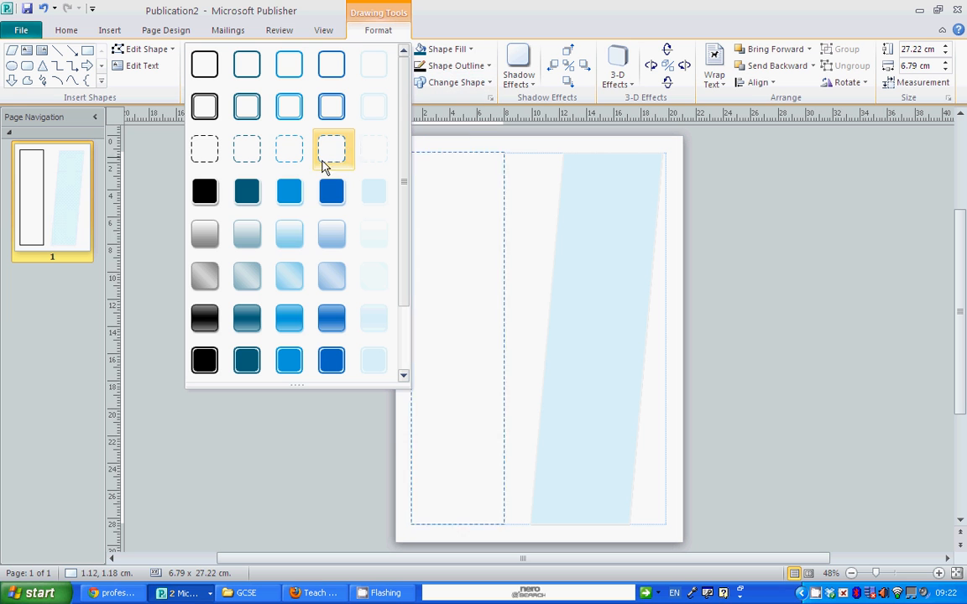
click(292, 318)
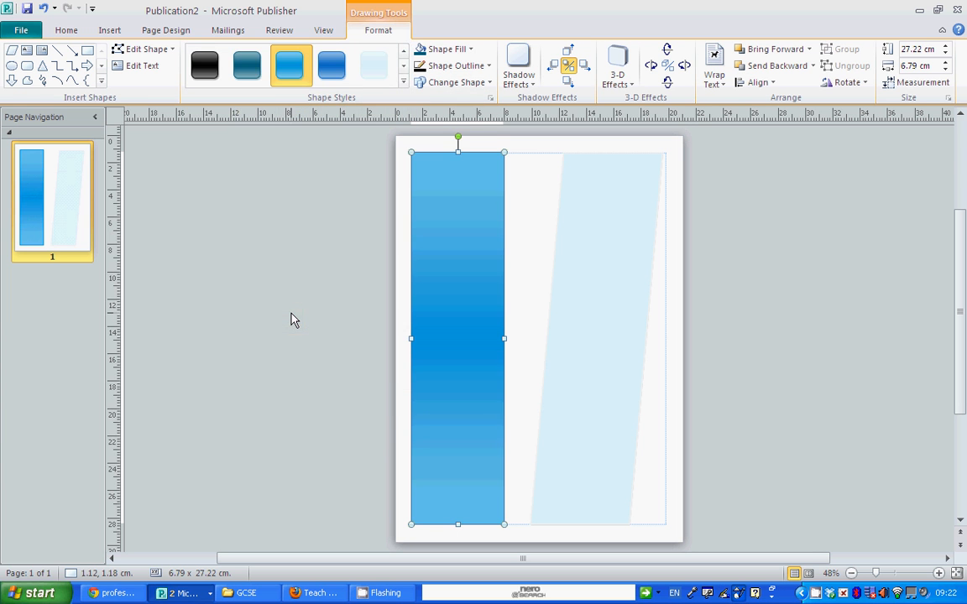
click(701, 246)
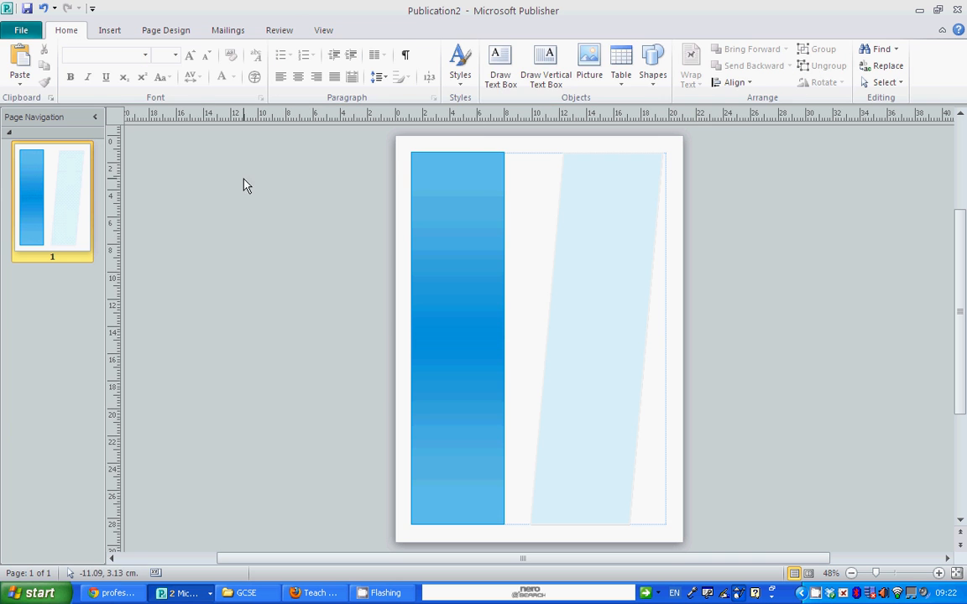
Step: Check the print preview of the page and return to editing
click(27, 31)
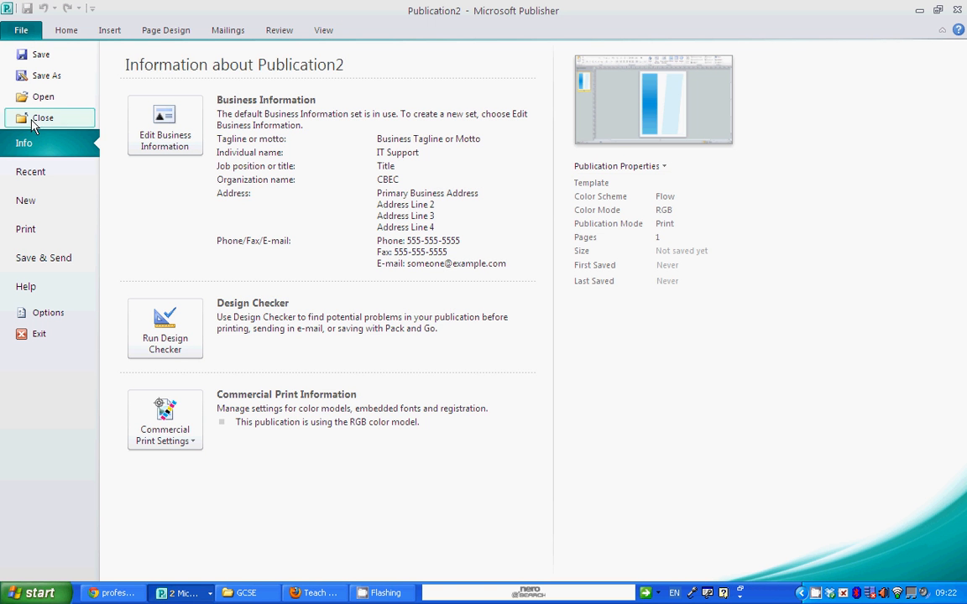
click(39, 234)
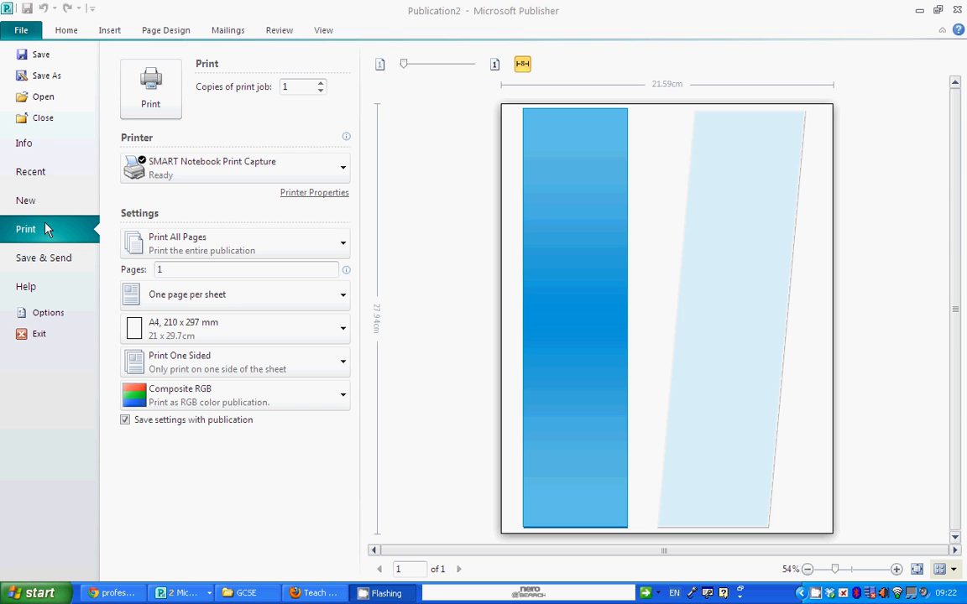
click(57, 33)
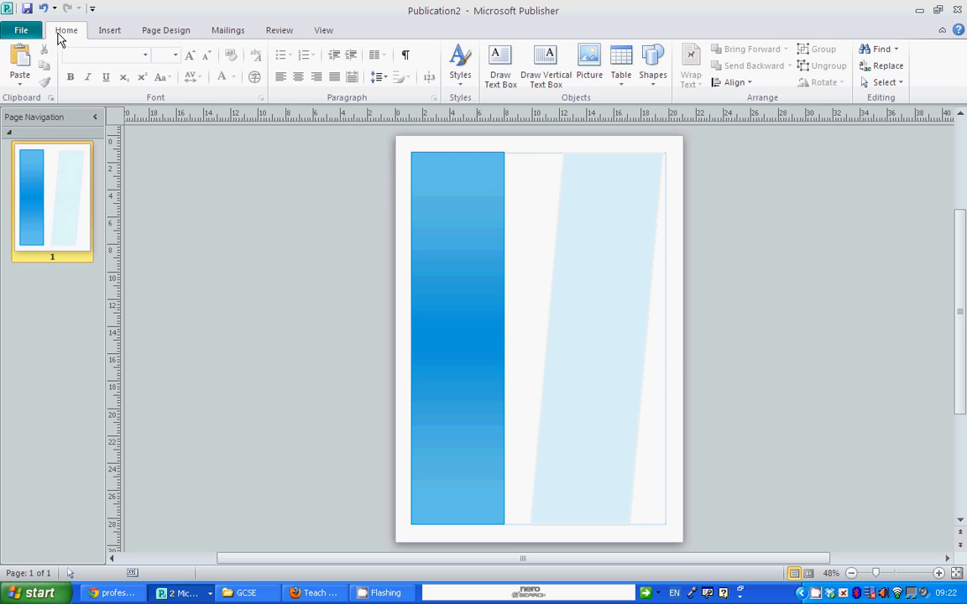
Step: Draw a rectangle about 18.55 by 27.22 cm along all four page margins and set it to No Fill
click(112, 31)
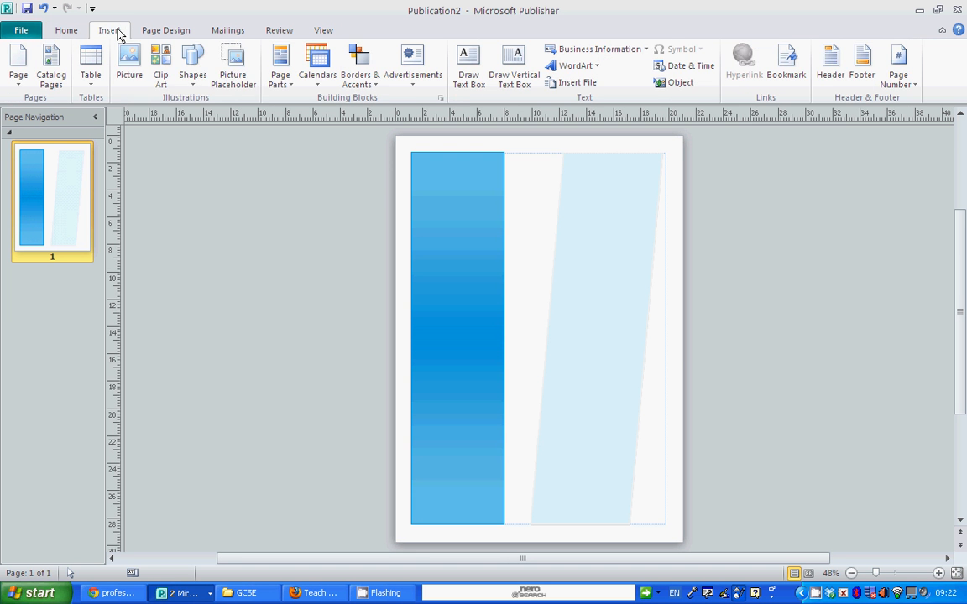
click(193, 87)
click(261, 115)
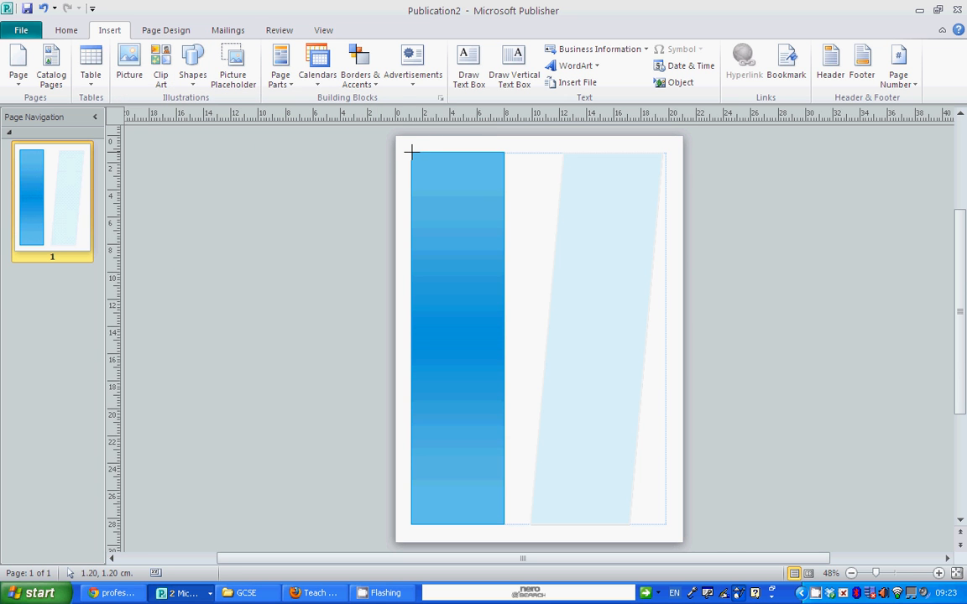
mouse_move(411, 151)
mouse_down()
mouse_move(473, 199)
mouse_move(630, 494)
mouse_move(665, 524)
mouse_up()
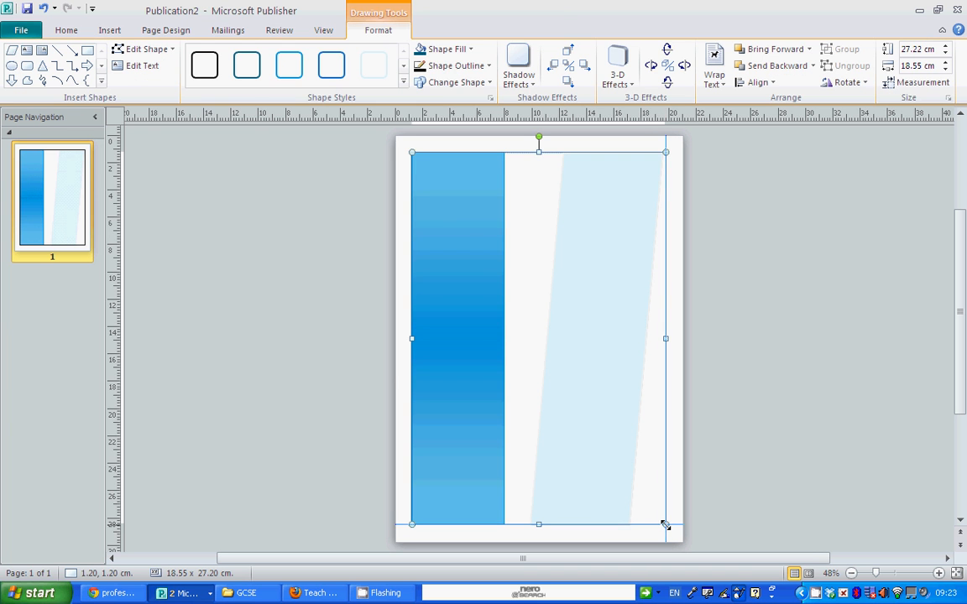
click(472, 51)
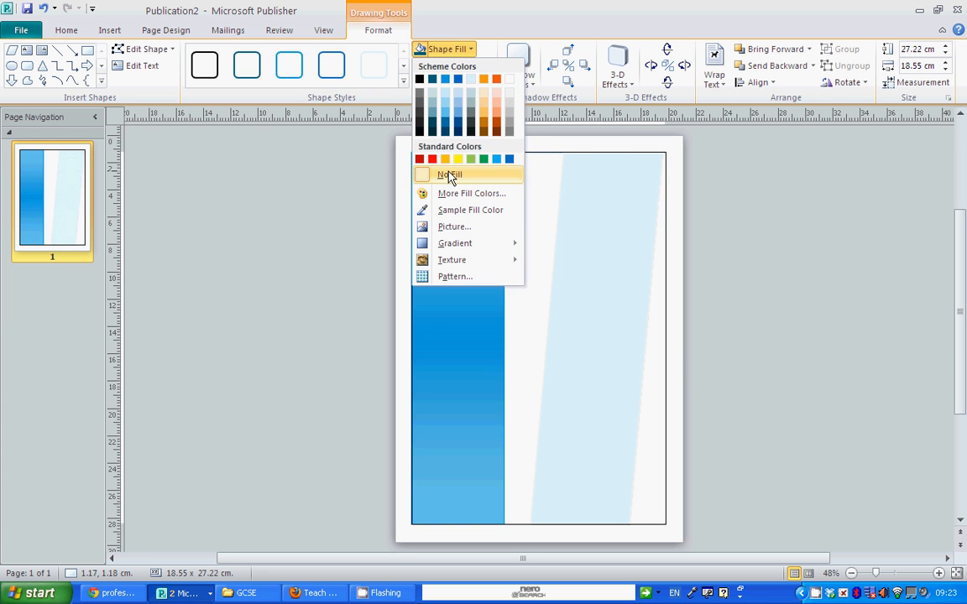
click(449, 175)
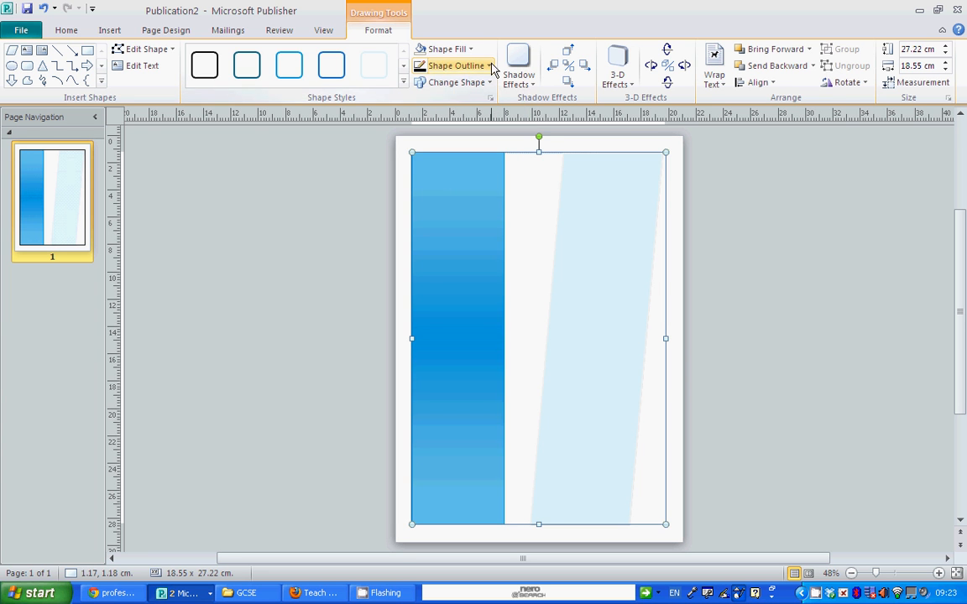
Step: Set the outline of the page-border rectangle to the color scheme's blue, check the page in the print preview and return to editing
click(489, 65)
click(458, 96)
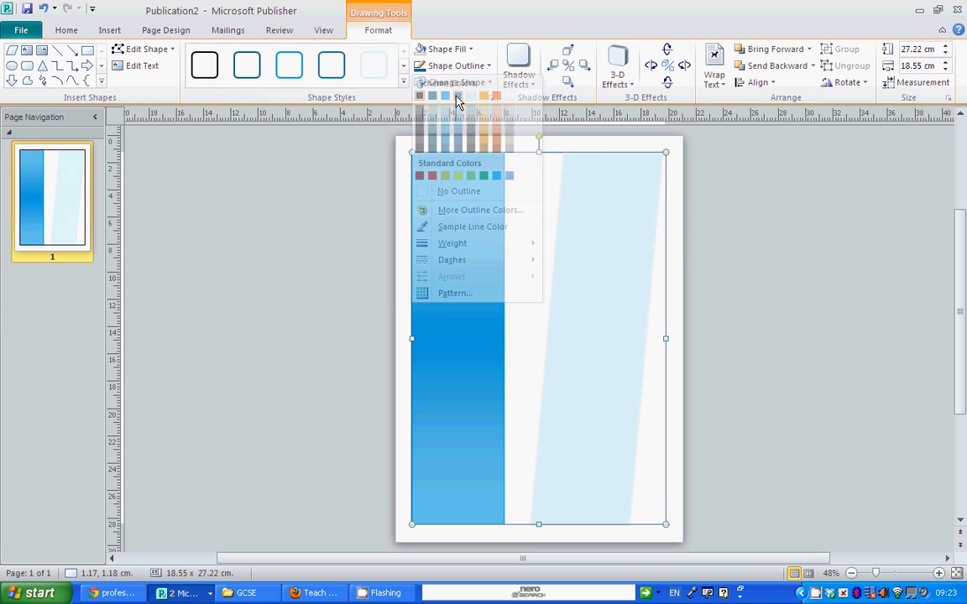
click(34, 29)
click(34, 229)
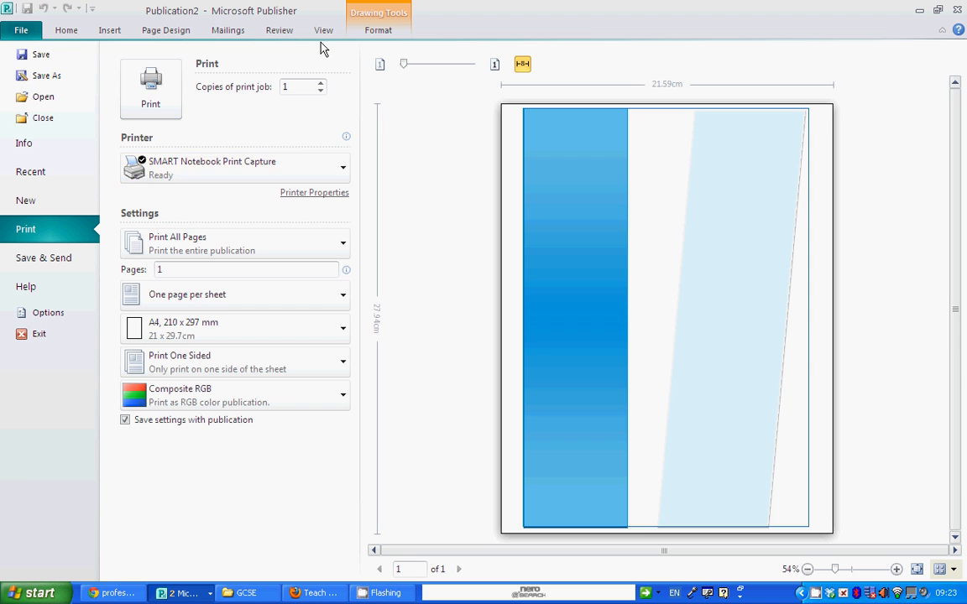
click(67, 30)
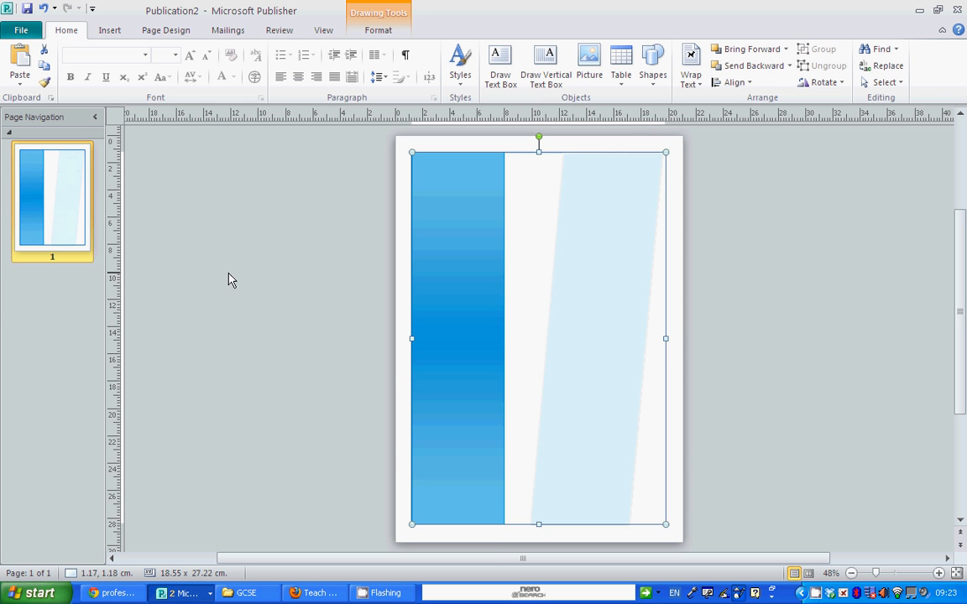
click(817, 595)
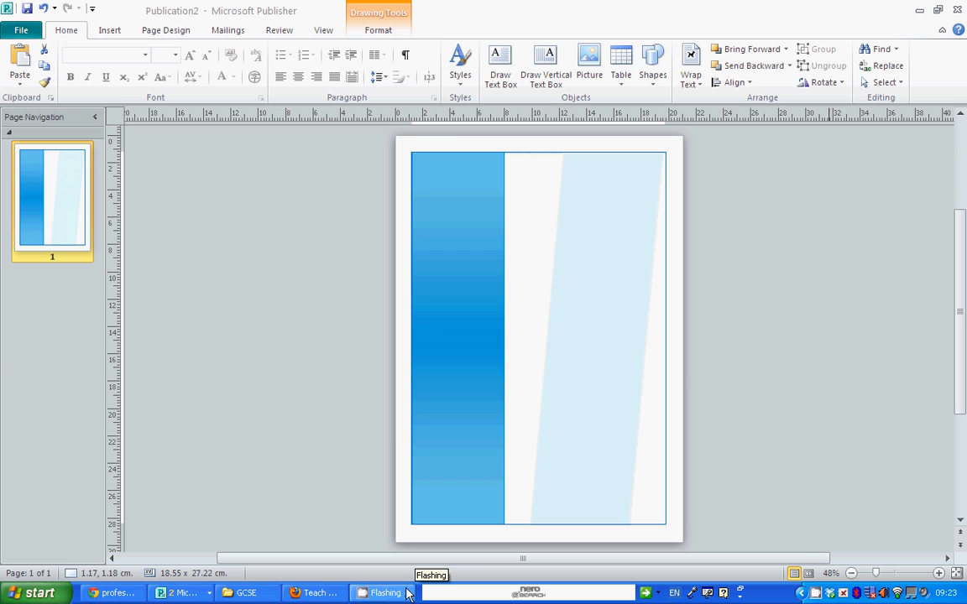
click(373, 594)
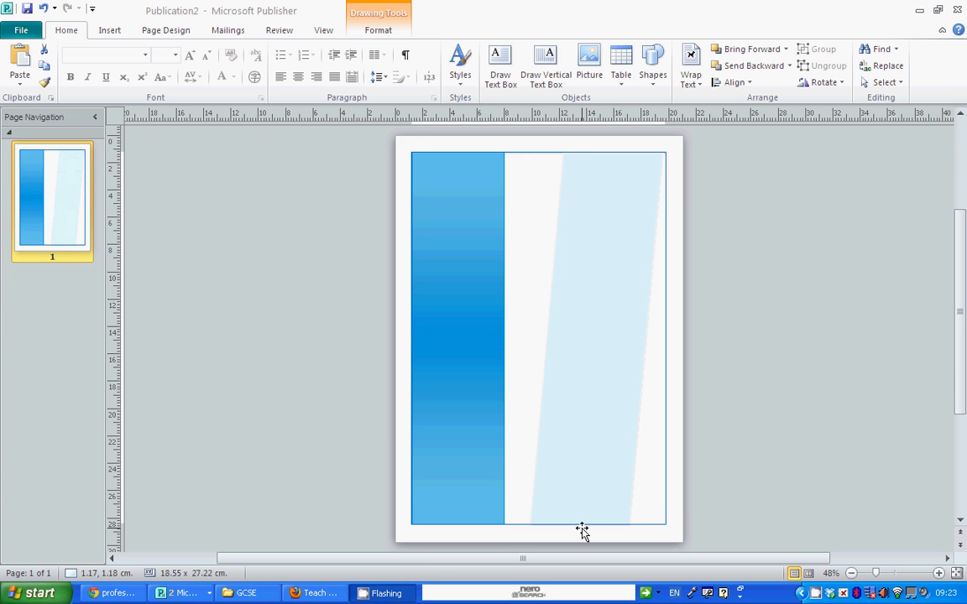
click(818, 594)
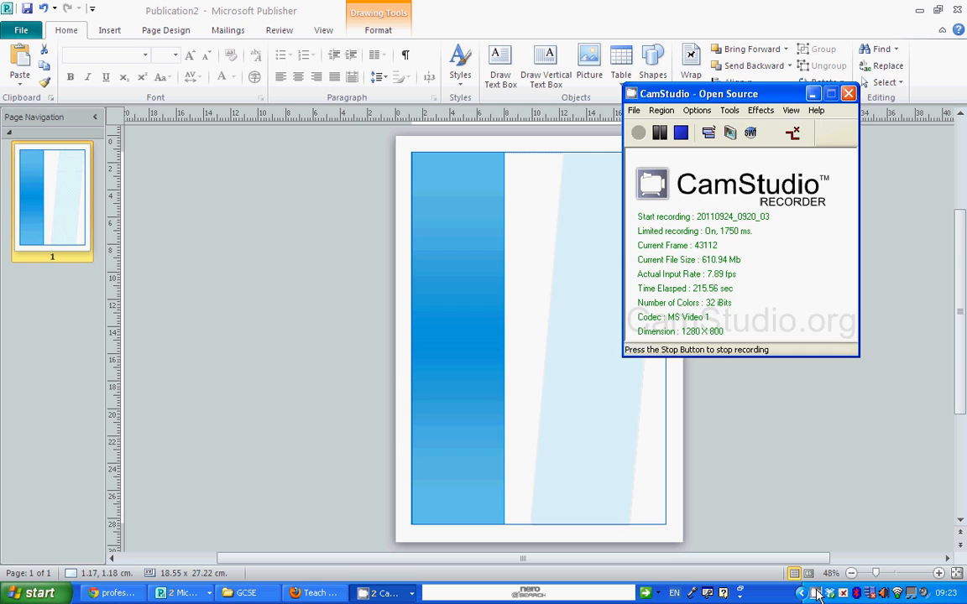